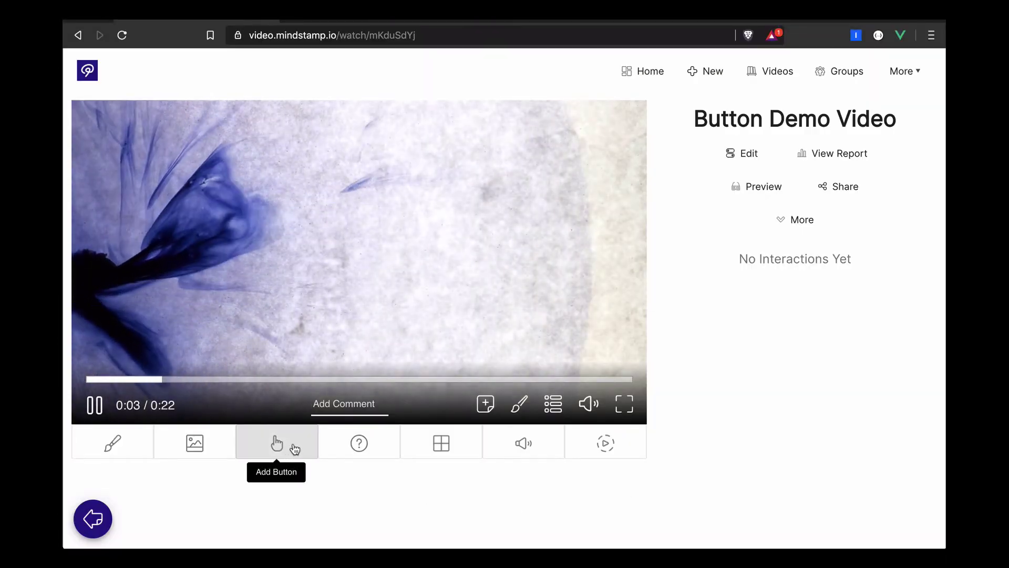
# Step: Save an 'Open Amazon' button ending at 0:15 with an Open Link action to amazon.com
pyautogui.click(277, 443)
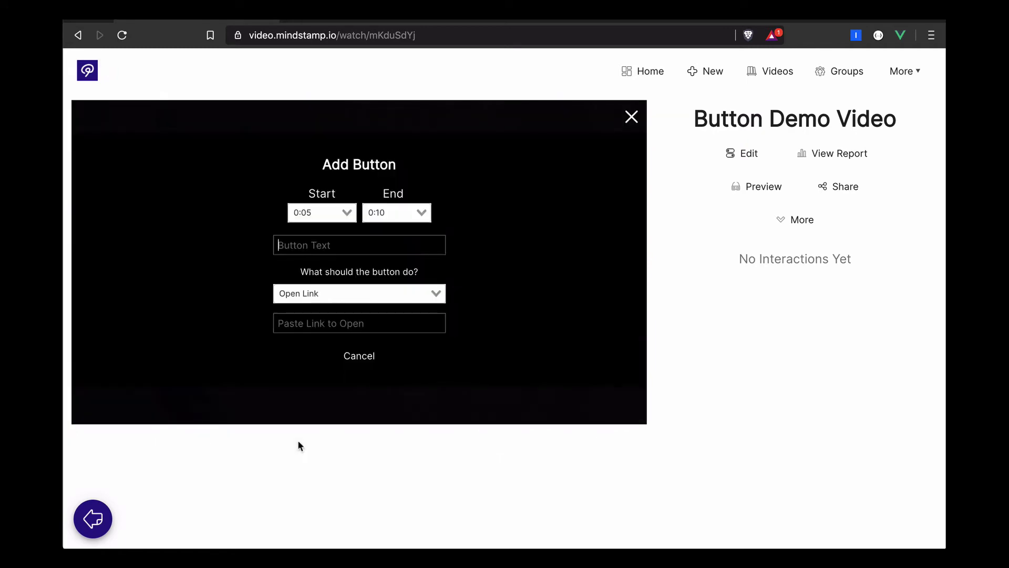
pyautogui.click(388, 215)
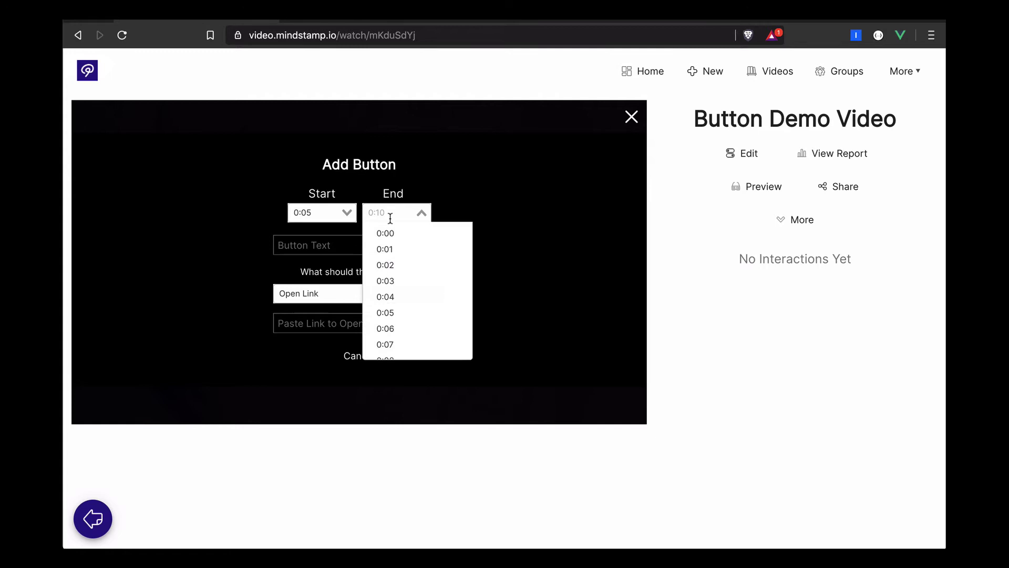
pyautogui.write('15')
pyautogui.click(393, 229)
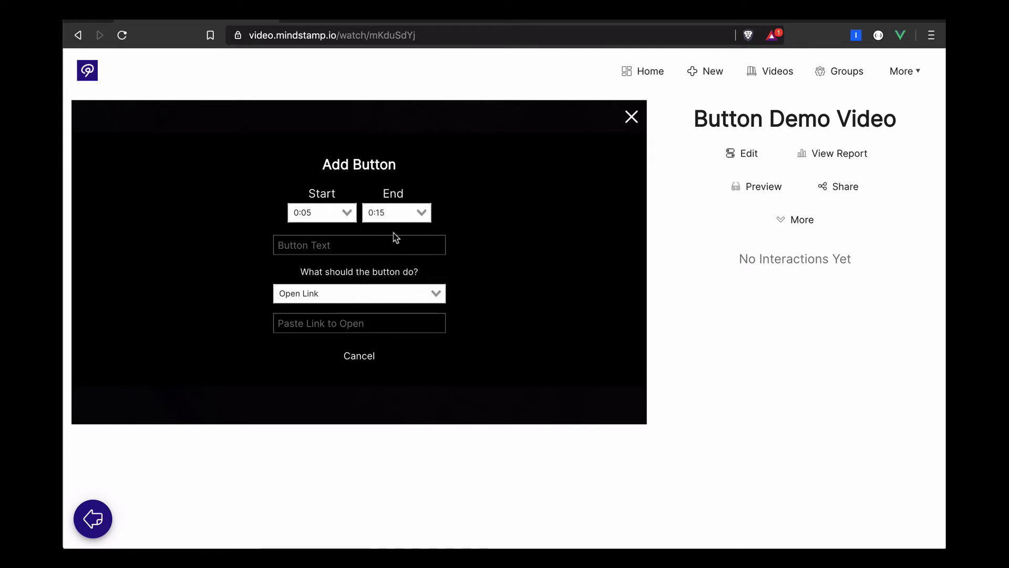
pyautogui.click(368, 246)
pyautogui.write('Open Am')
pyautogui.write('azon')
pyautogui.press('Tab')
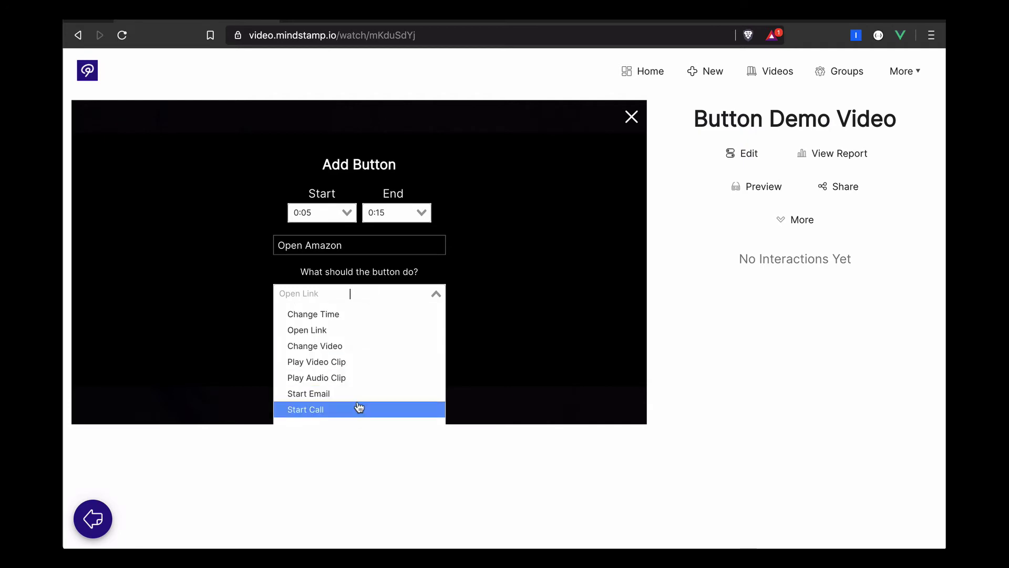
pyautogui.click(359, 331)
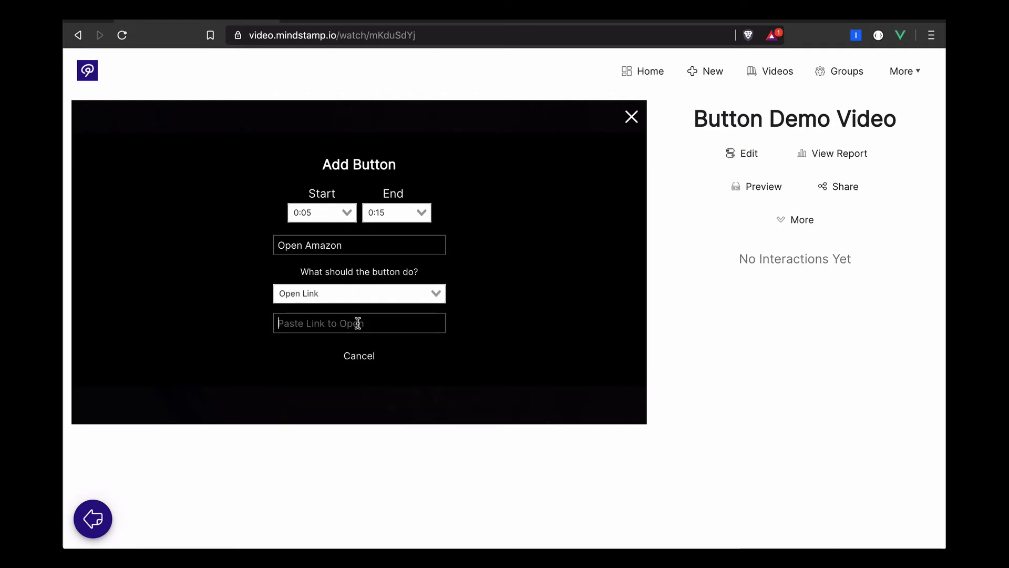
pyautogui.click(357, 323)
pyautogui.write('amazon.c')
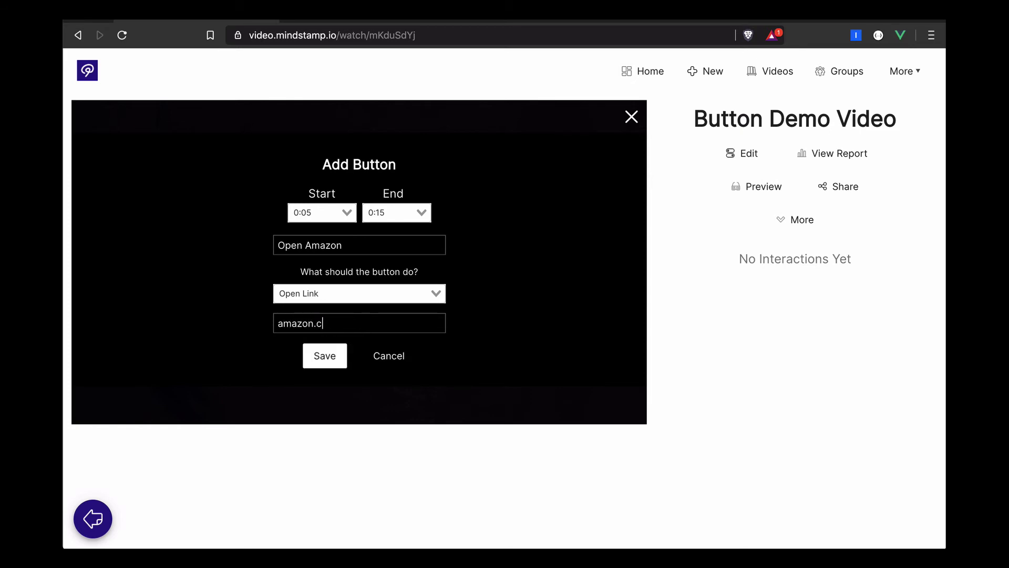
pyautogui.write('om')
pyautogui.click(325, 356)
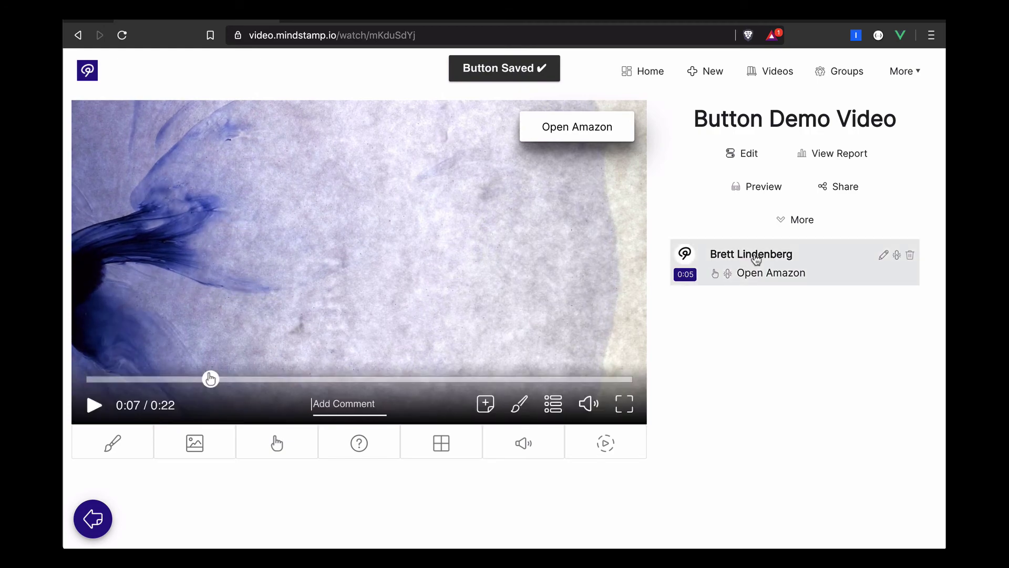
# Step: Test the 'Open Amazon' overlay button to confirm it opens the Amazon homepage
pyautogui.click(605, 135)
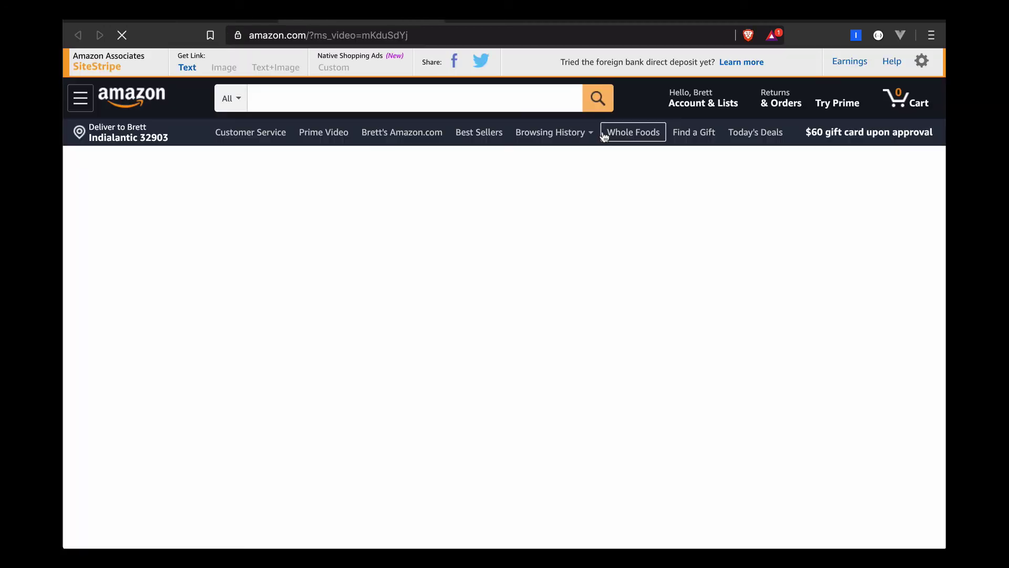